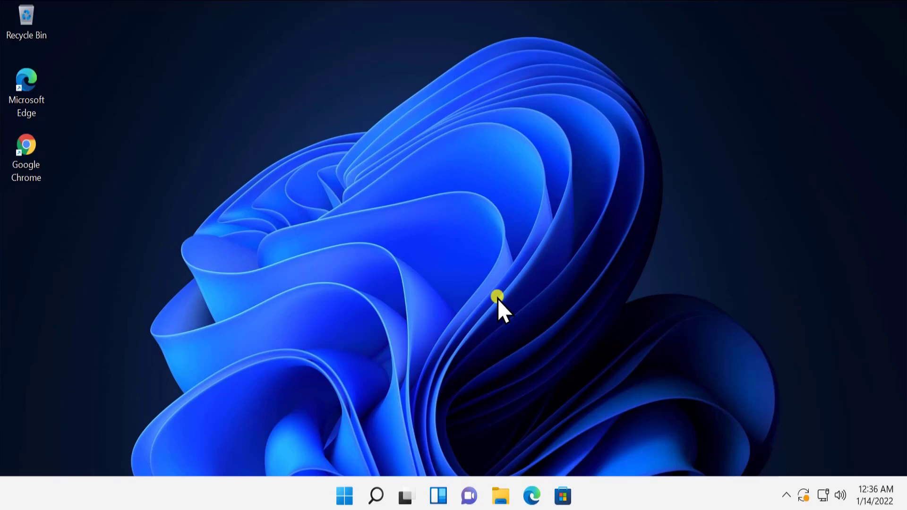
- Open Device Manager from the Win+X menu and select VirtualBox Graphics Adapter (WDDM) under Display adapters
right_click(345, 497)
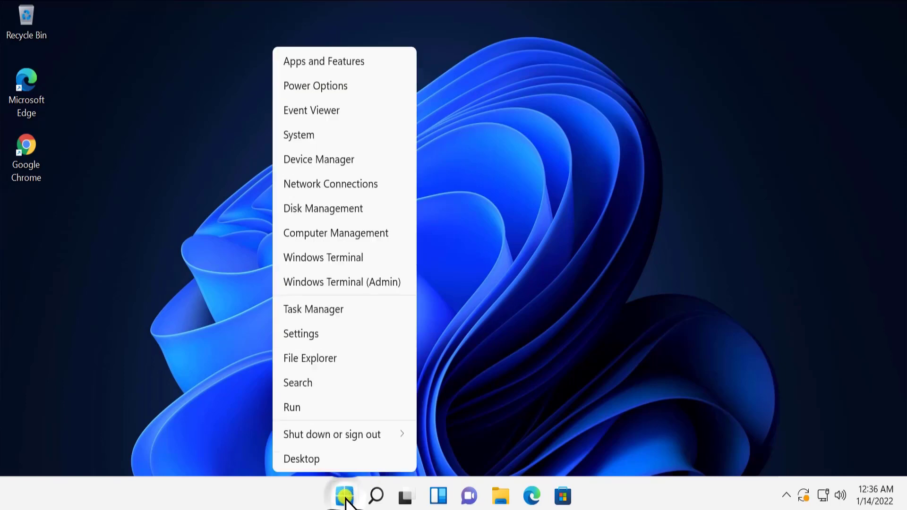
click(338, 160)
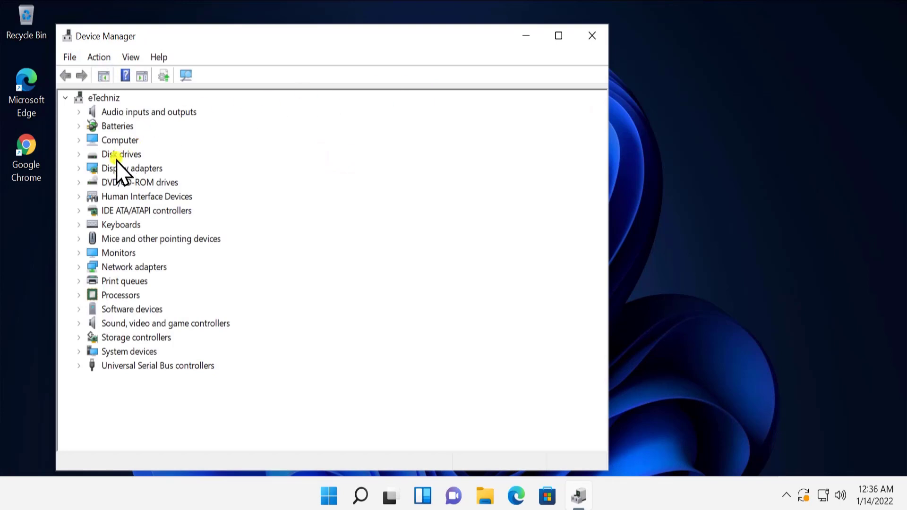
click(120, 168)
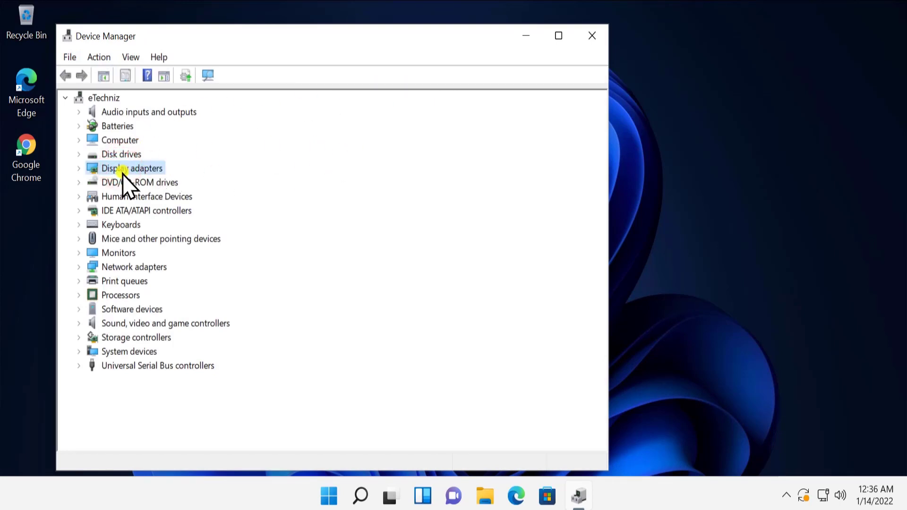
click(118, 254)
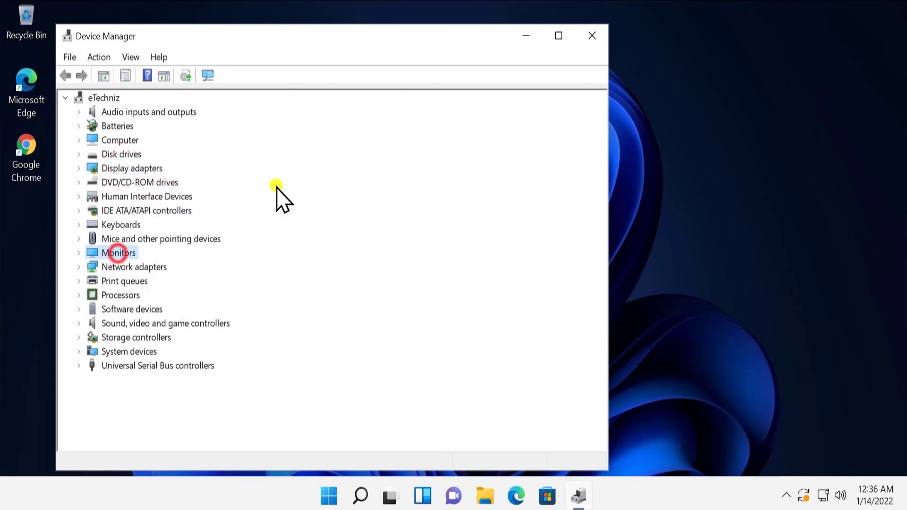
click(110, 169)
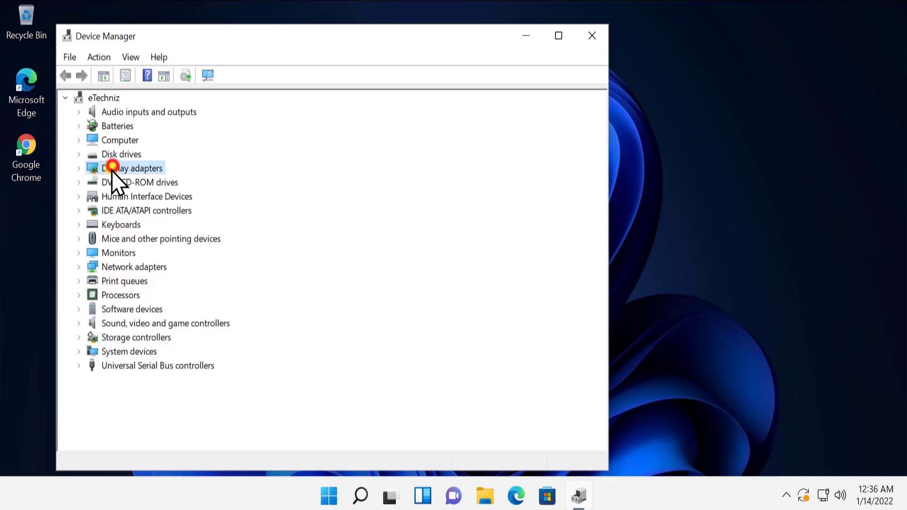
click(80, 169)
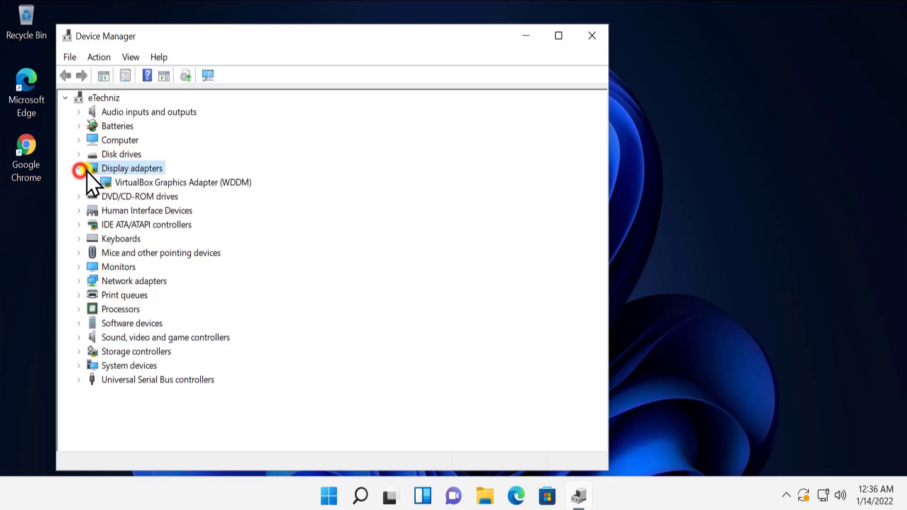
click(213, 182)
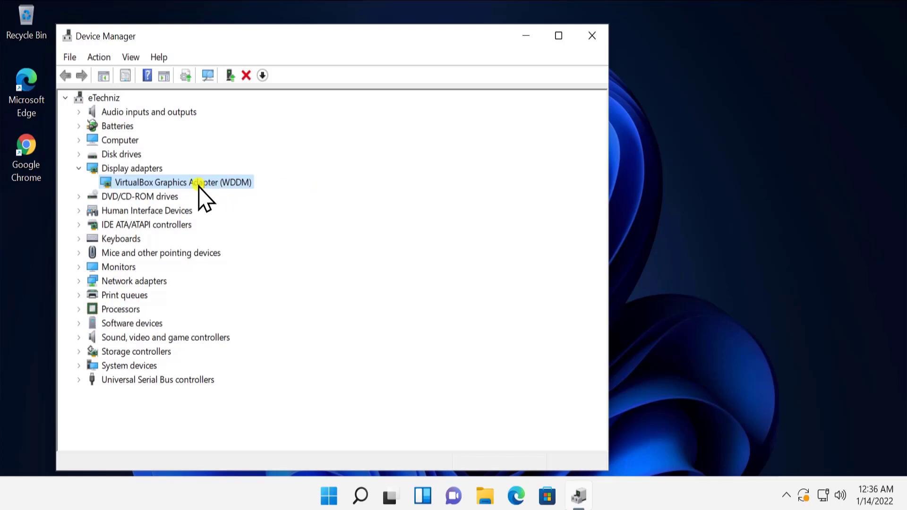
right_click(236, 185)
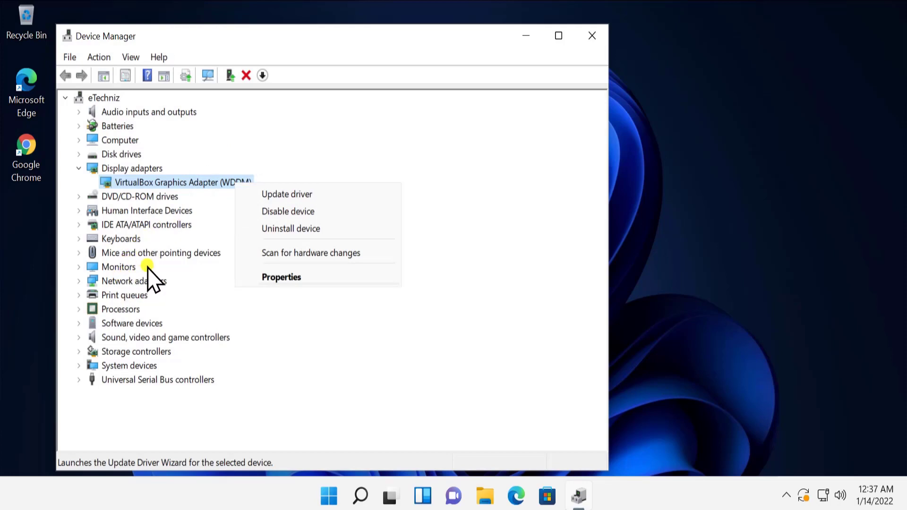
click(301, 194)
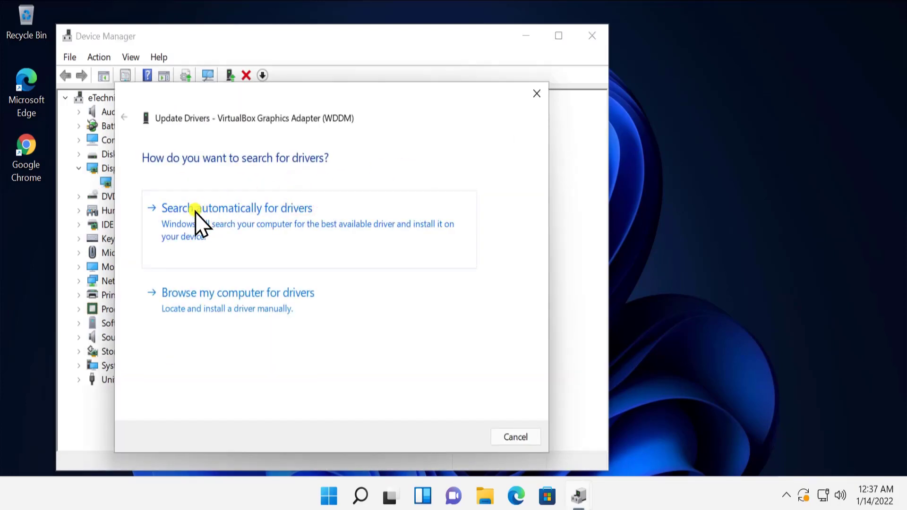
click(272, 212)
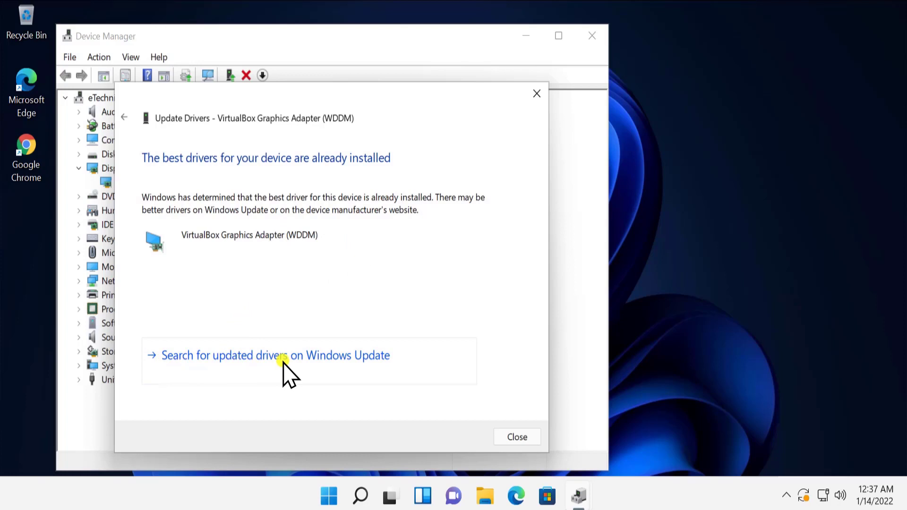
click(123, 116)
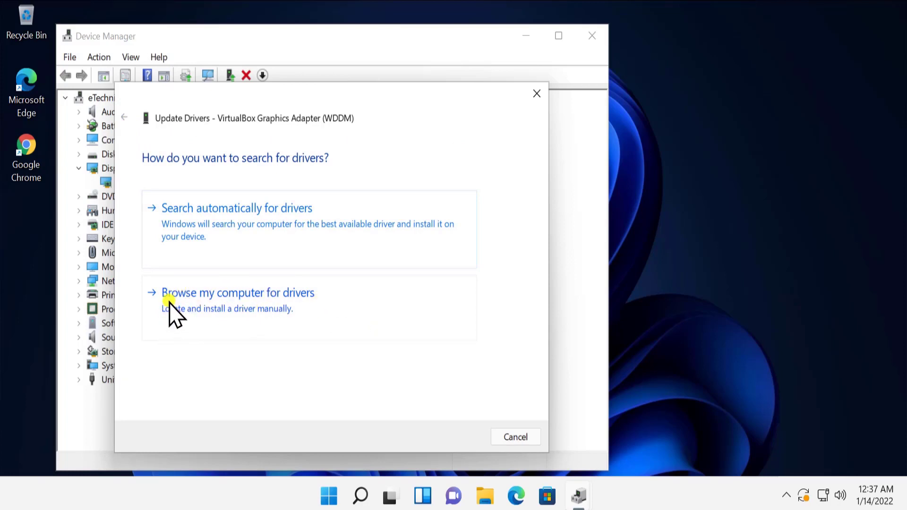
click(297, 300)
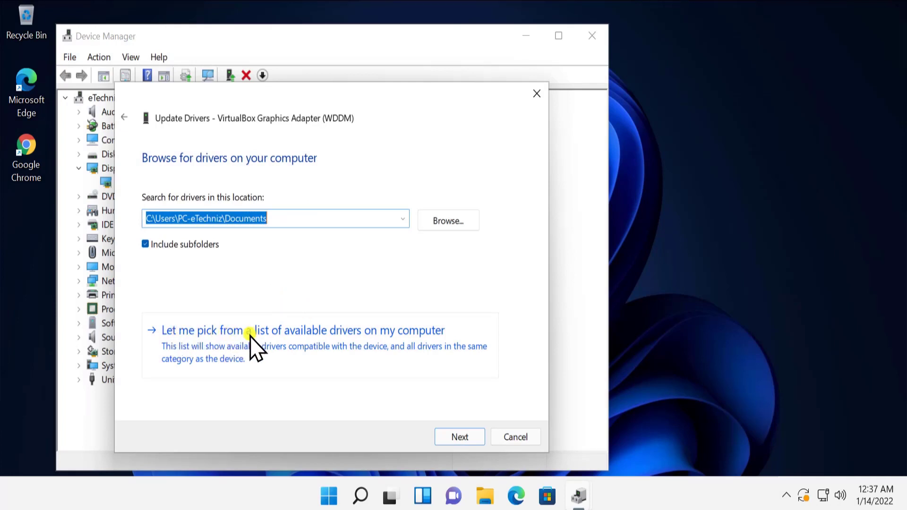
click(363, 332)
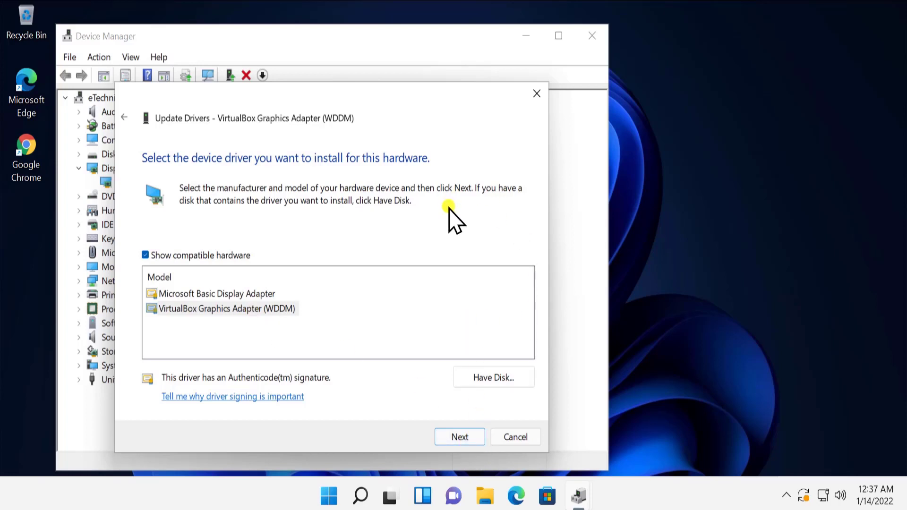
click(539, 94)
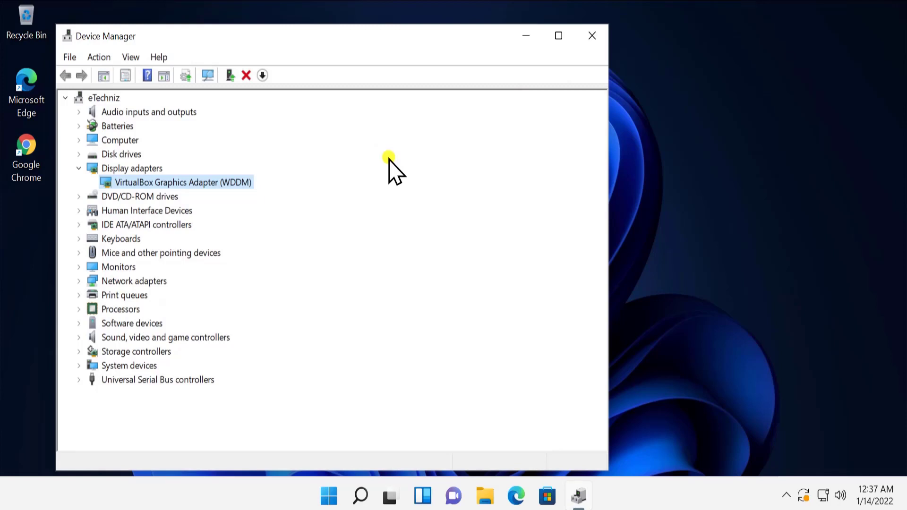
right_click(204, 184)
click(267, 278)
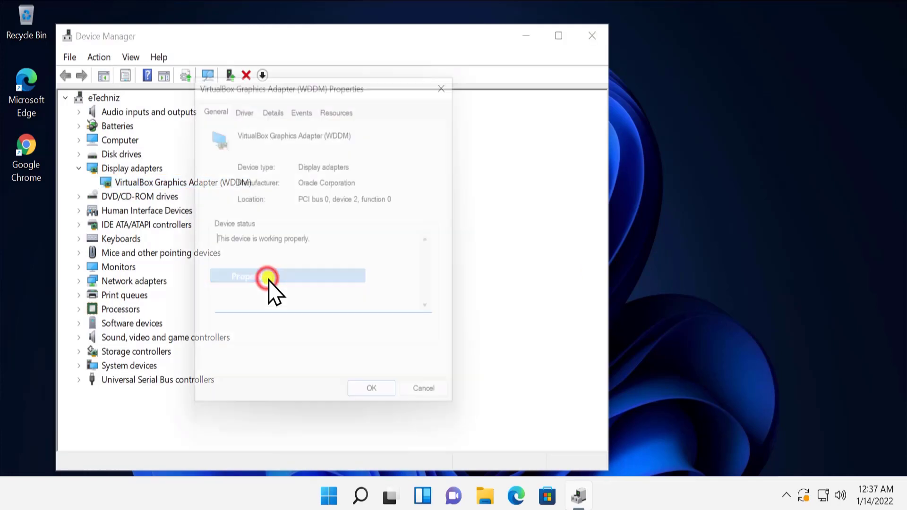
click(244, 108)
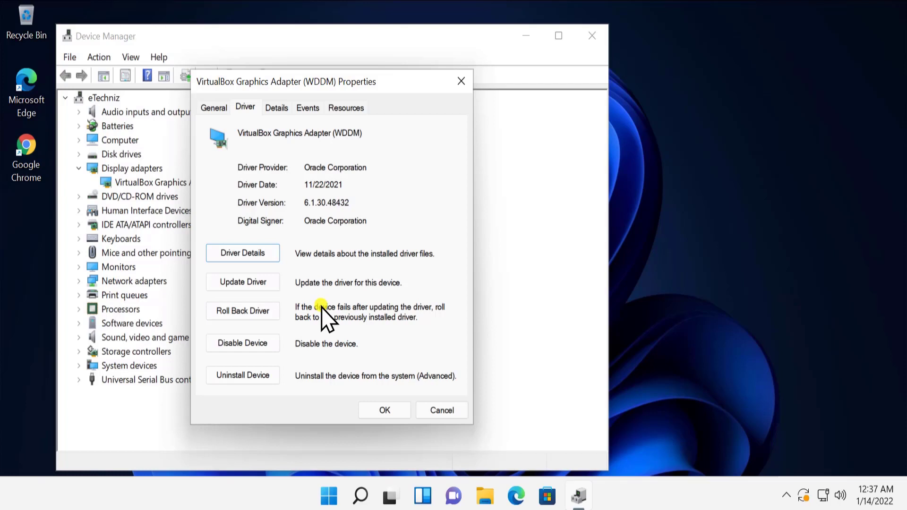
click(461, 81)
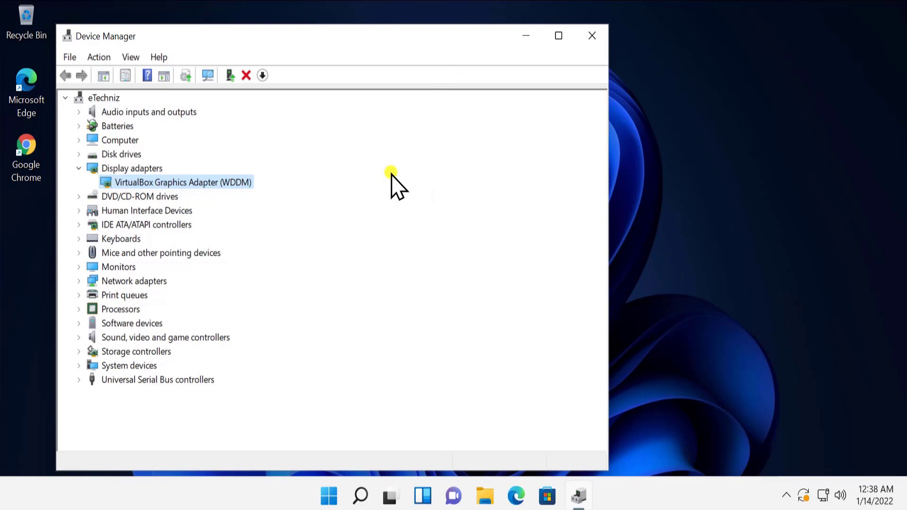
- Review the graphics adapter's Driver tab in Properties, then cancel without changes
right_click(232, 184)
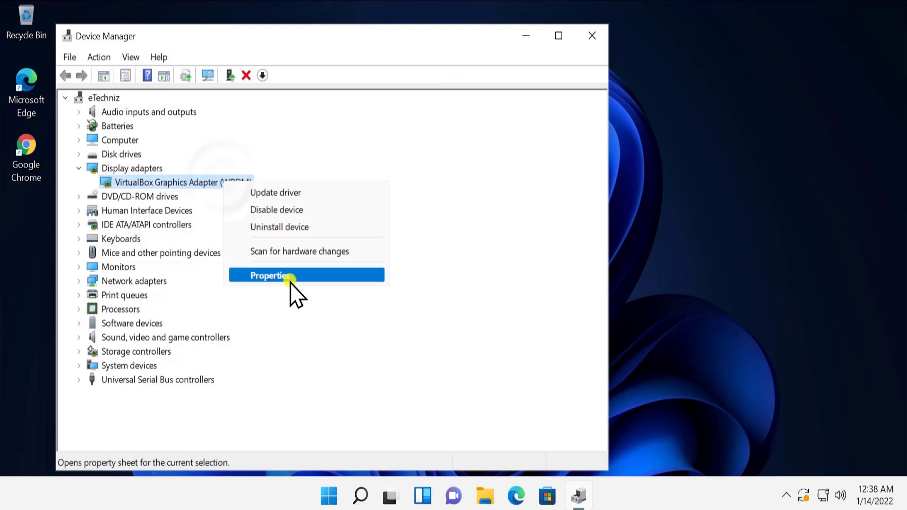
click(289, 276)
click(244, 108)
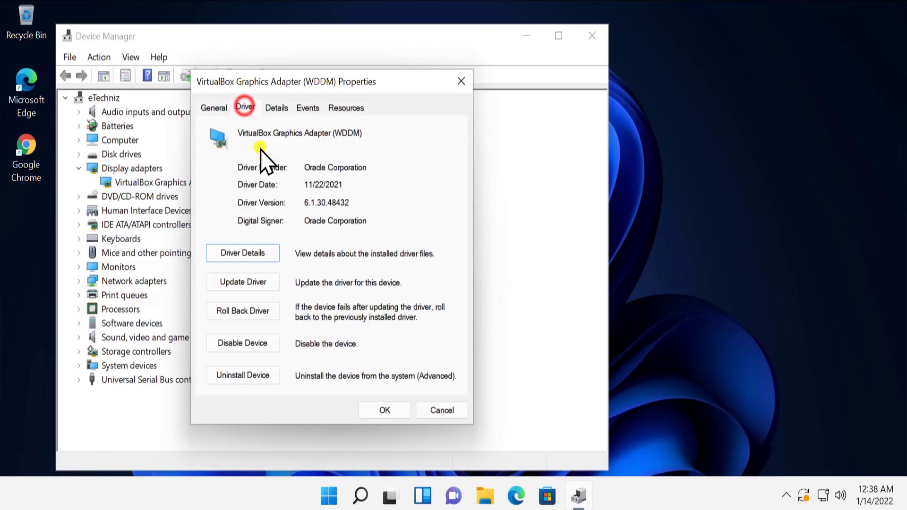
click(446, 411)
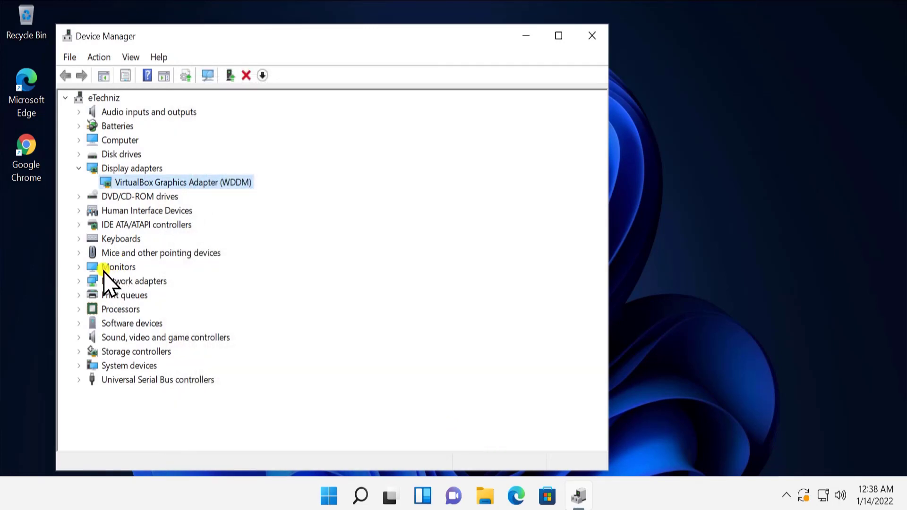
- Scan for hardware changes, then close Device Manager
click(104, 267)
click(384, 225)
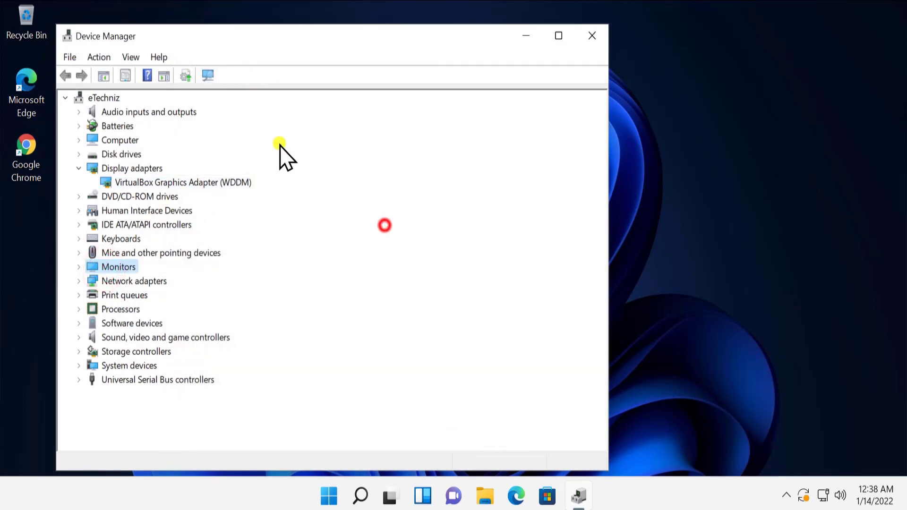
click(208, 75)
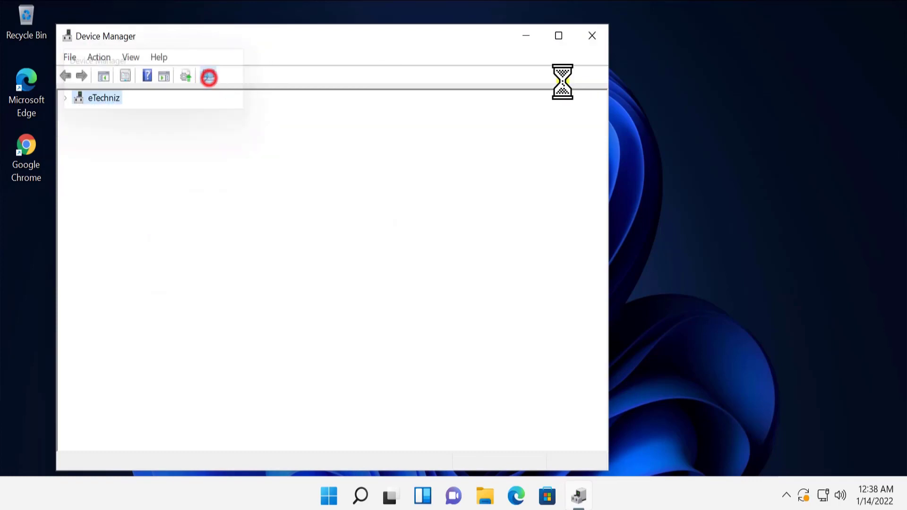
click(593, 36)
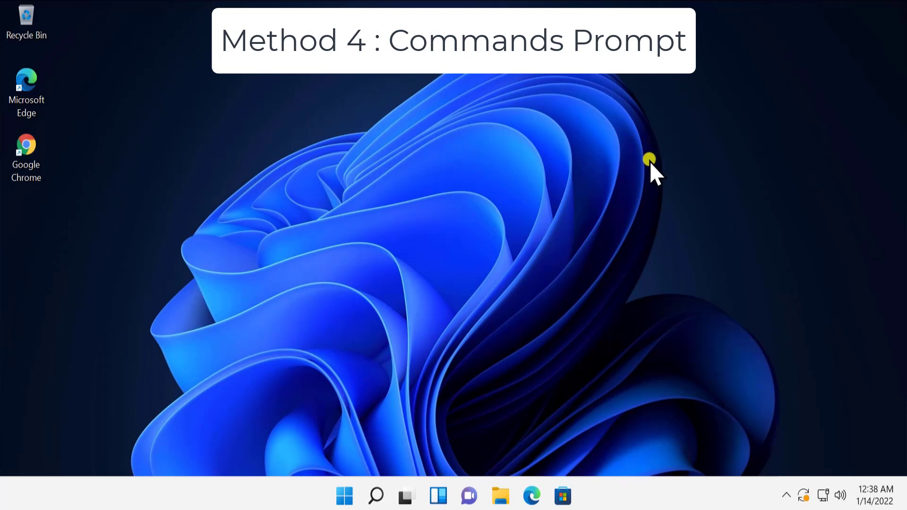
- Launch Command Prompt as administrator from a Start search for 'cmd' and approve the UAC prompt
click(344, 495)
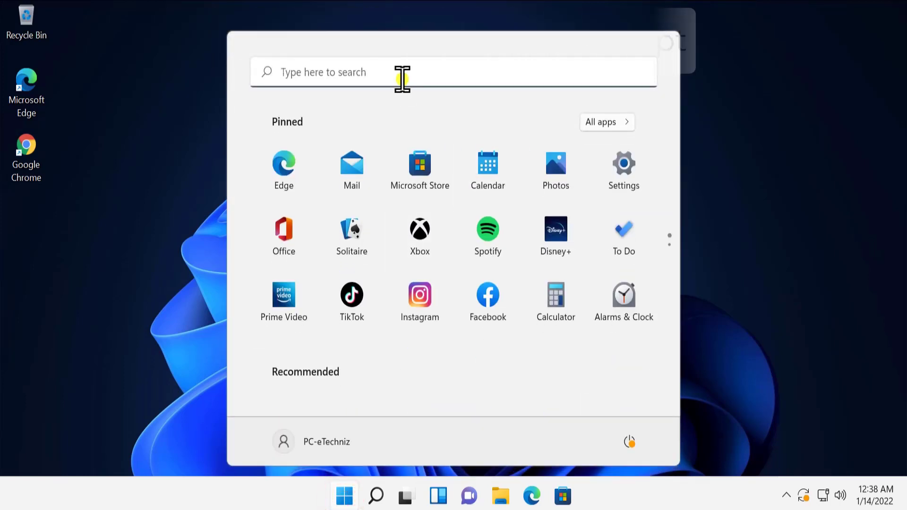
text(cmd)
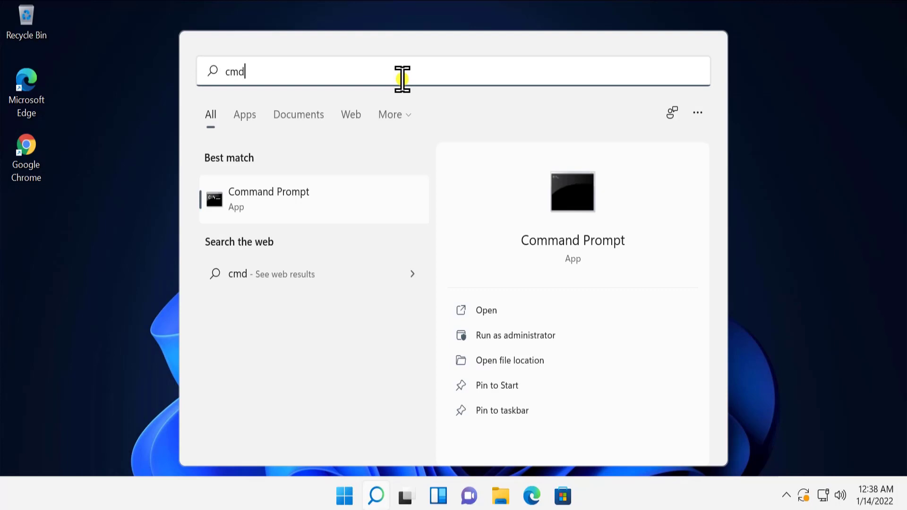
click(486, 336)
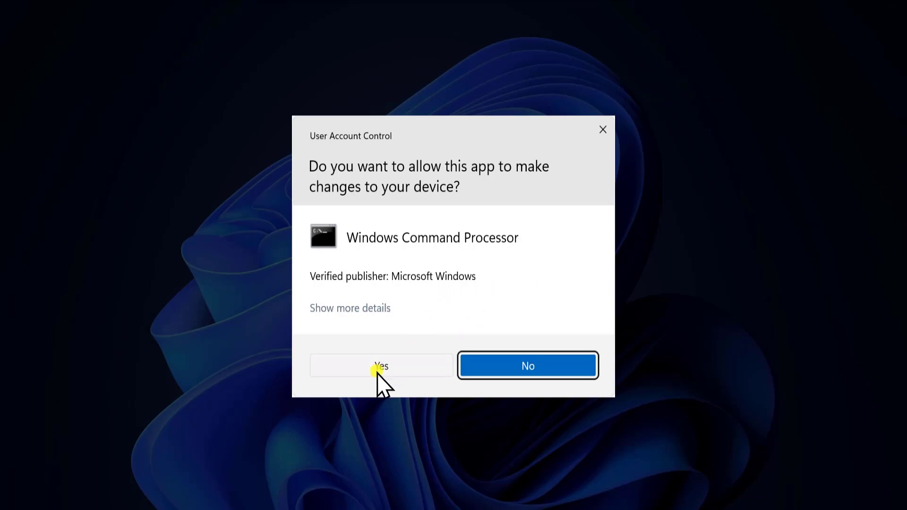
click(376, 374)
drag(103, 34, 229, 45)
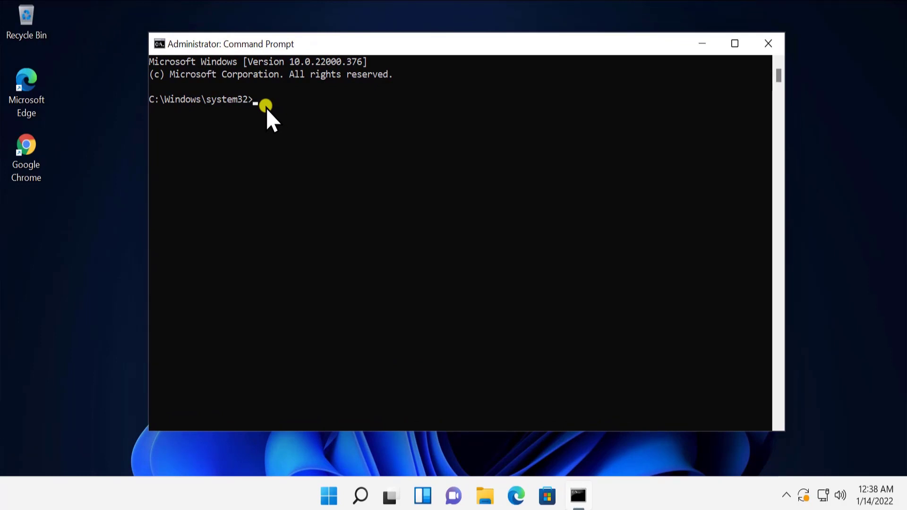
text(h)
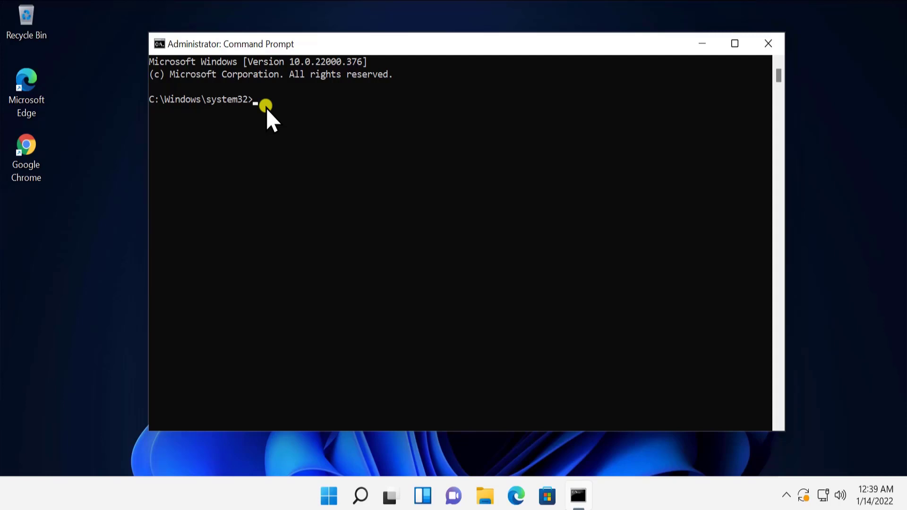
- Close the Administrator Command Prompt window with Alt+F4
key(alt+F4)
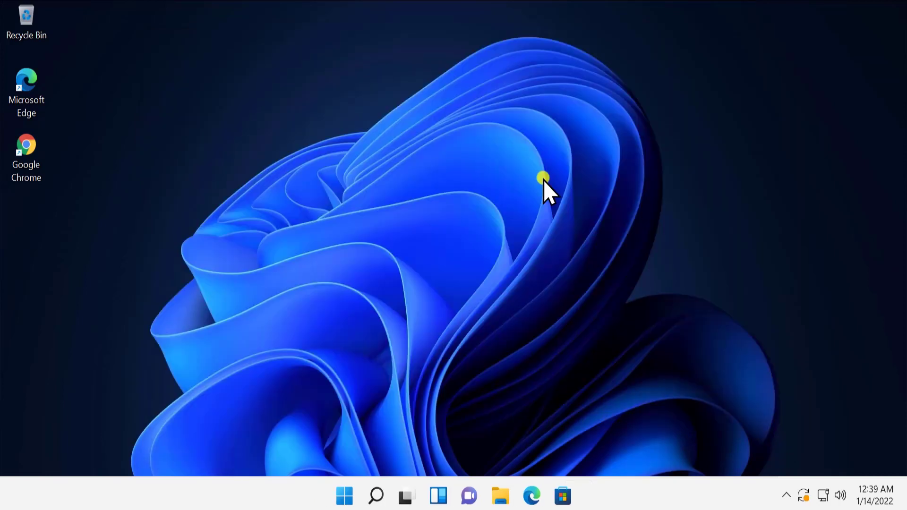